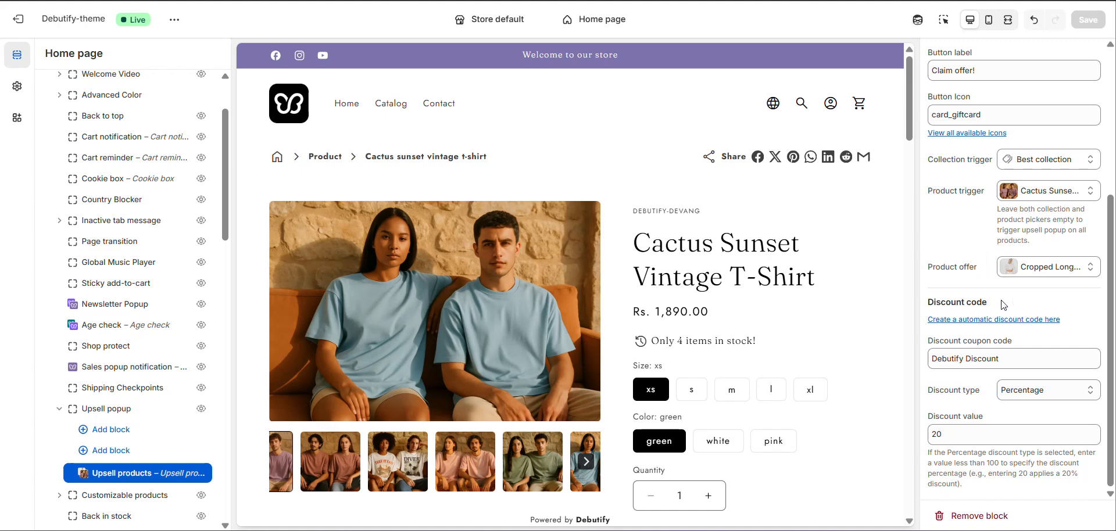
Add the Cactus Sunset Vintage T-Shirt to the cart in the store preview to trigger the upsell popup.
scroll(1014, 279, "down", 3)
scroll(1014, 279, "up", 3)
scroll(735, 298, "down", 2)
scroll(735, 298, "down", 1)
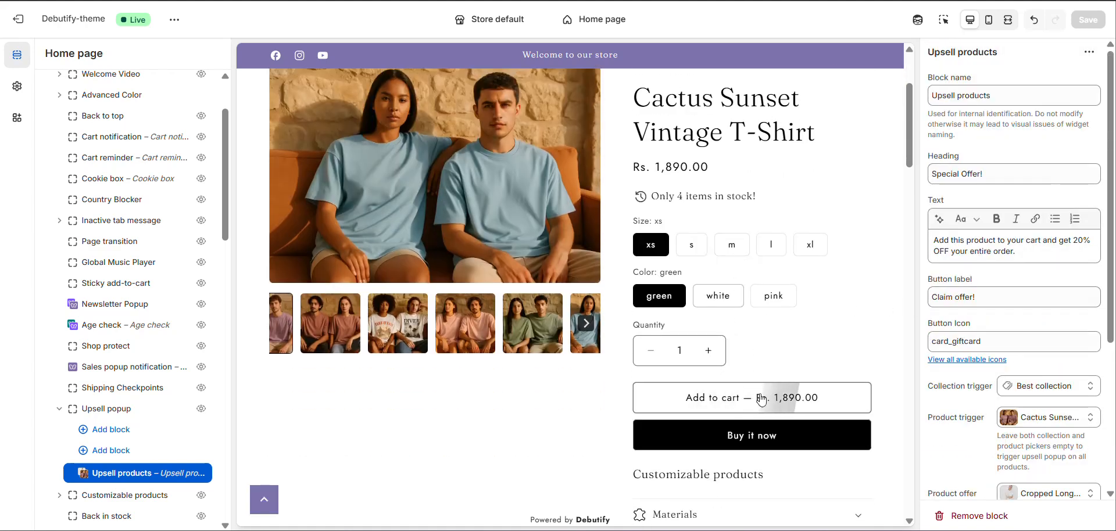
left_click(760, 399)
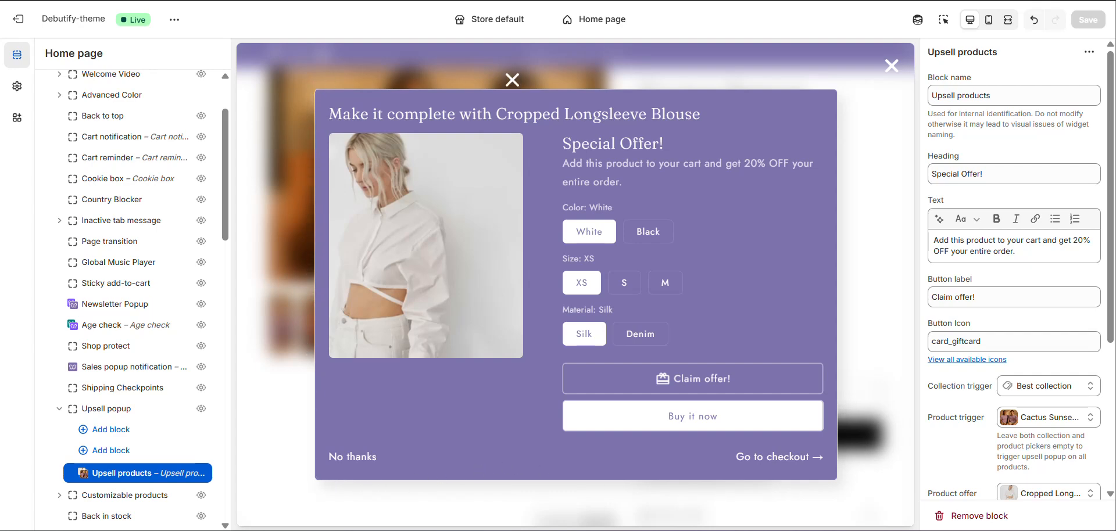
Open the settings of the Upsell popup widget within the Debutify Widgets group.
scroll(157, 215, "up", 3)
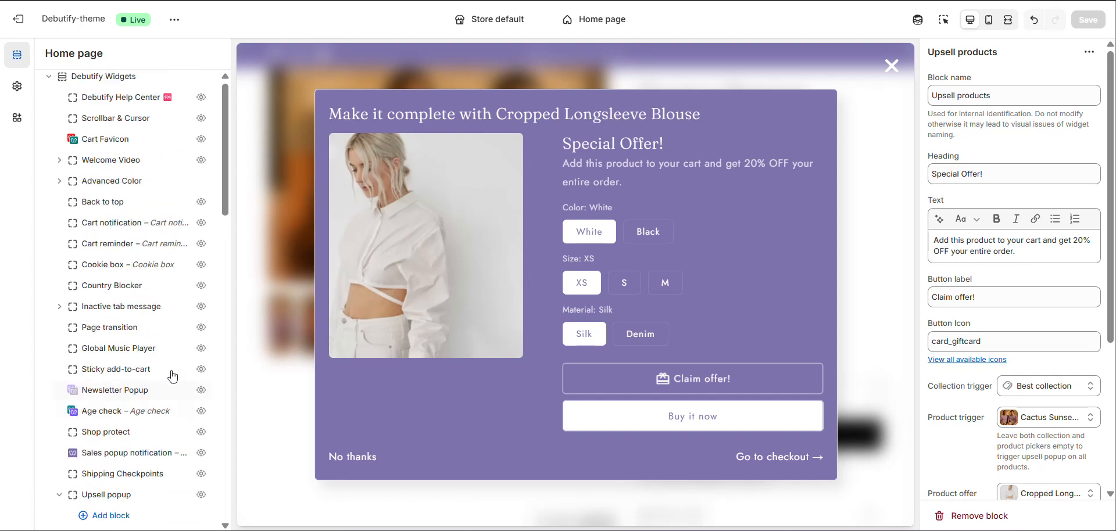
left_click(49, 83)
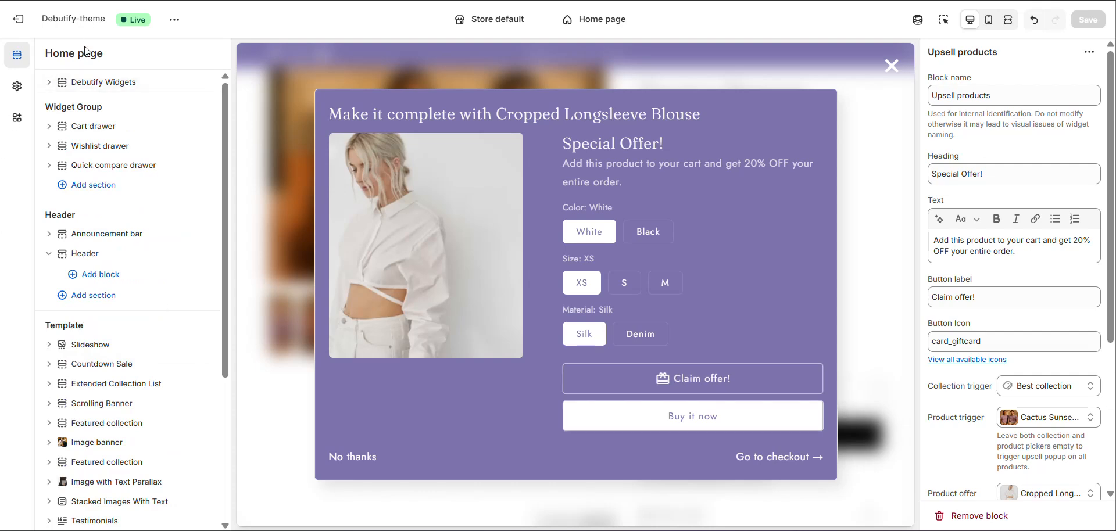
left_click(105, 83)
scroll(107, 326, "down", 3)
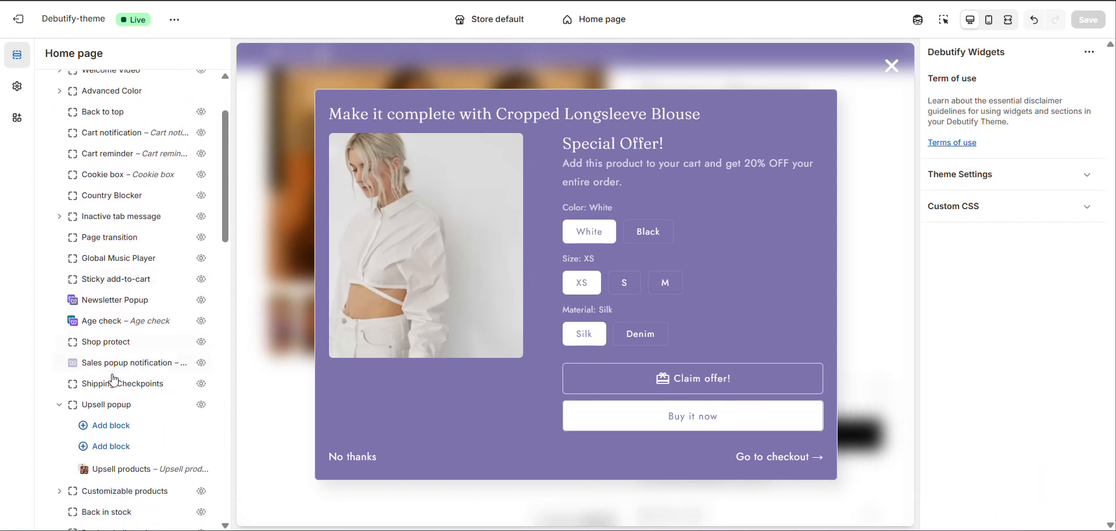
left_click(110, 406)
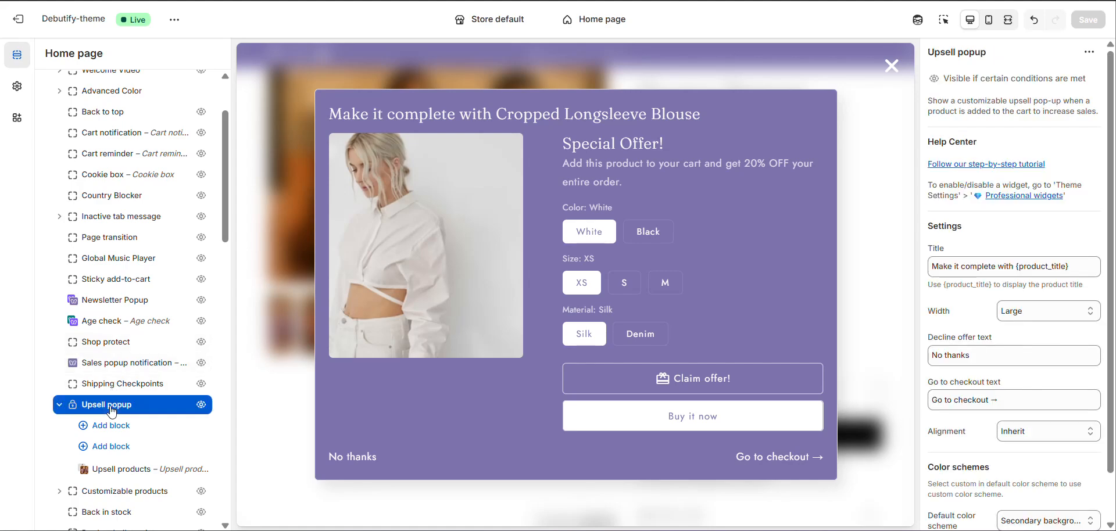
Open the Professional widgets theme settings and locate the Upsell Popup toggle.
left_click(1011, 198)
scroll(112, 290, "down", 10)
scroll(111, 290, "down", 15)
scroll(113, 272, "down", 4)
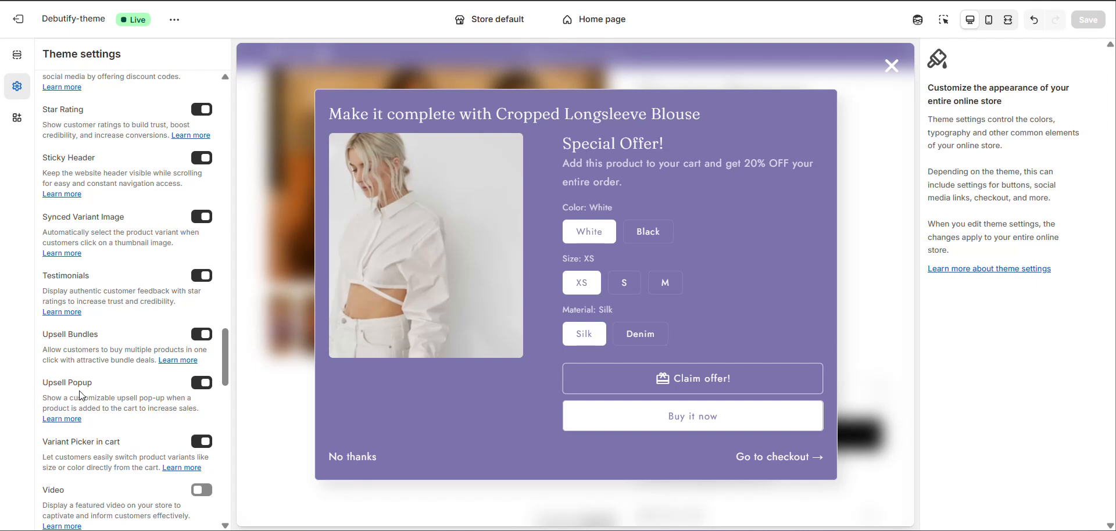
Return to the home page sections and reopen the Upsell popup widget's settings under Debutify Widgets.
left_click(17, 55)
left_click(125, 84)
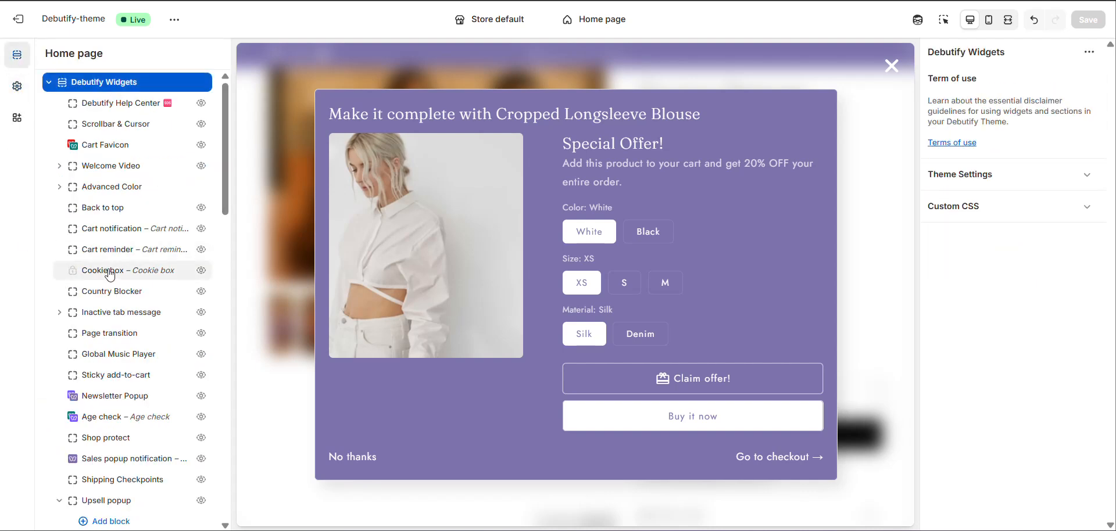
scroll(120, 273, "down", 2)
left_click(115, 370)
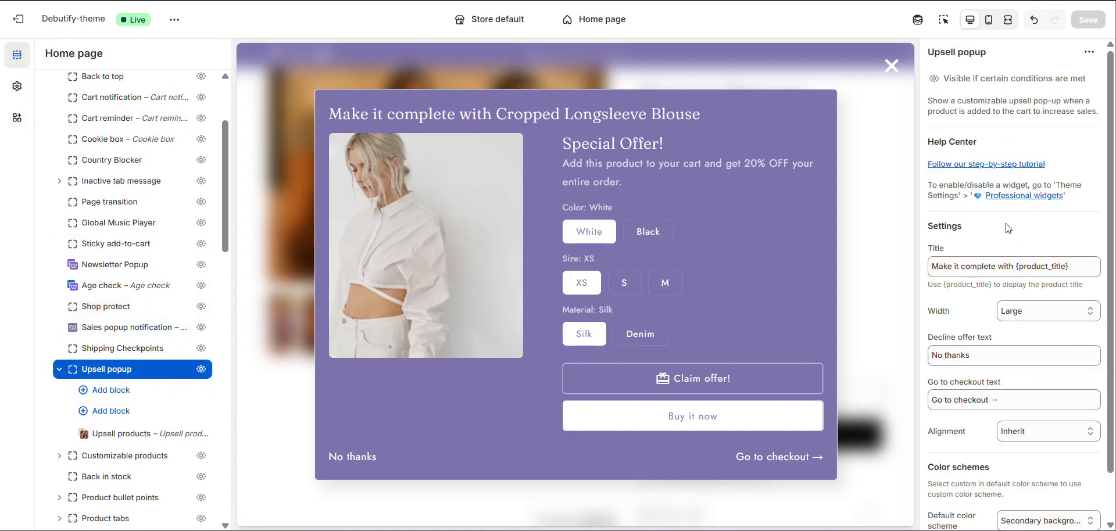
Examine the Upsell popup's width, alignment and default color scheme options without changing them.
scroll(1008, 229, "down", 1)
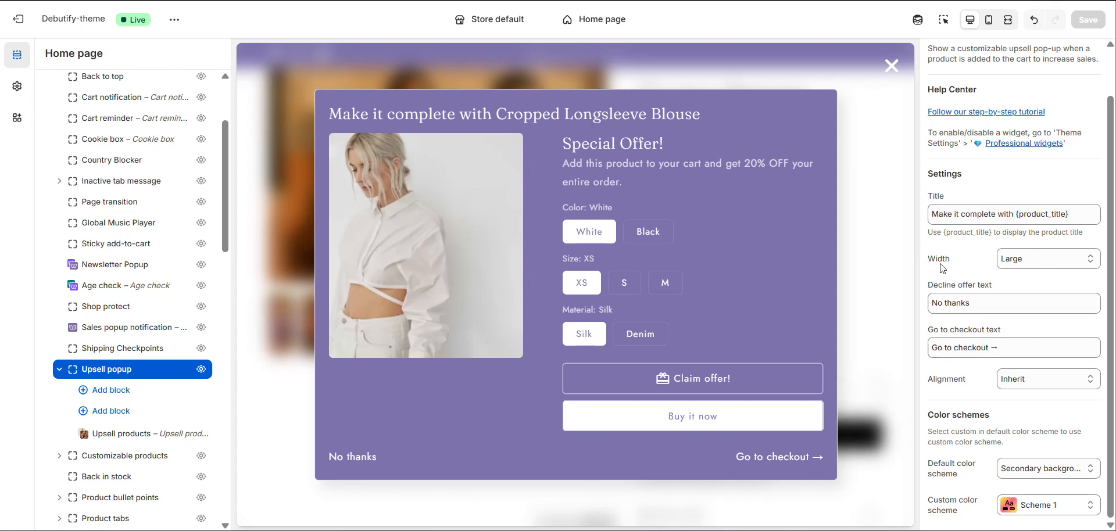
left_click(1022, 259)
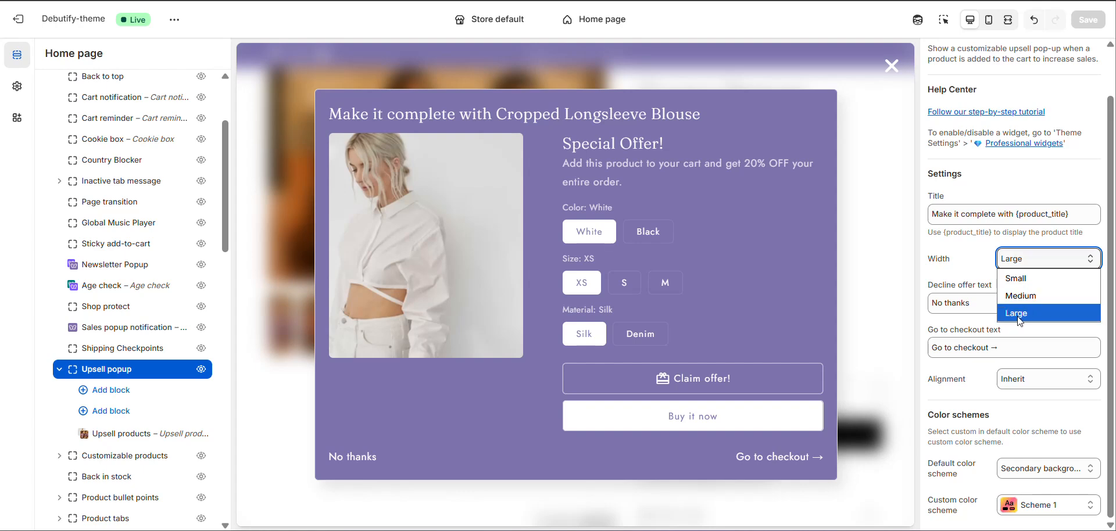
left_click(946, 316)
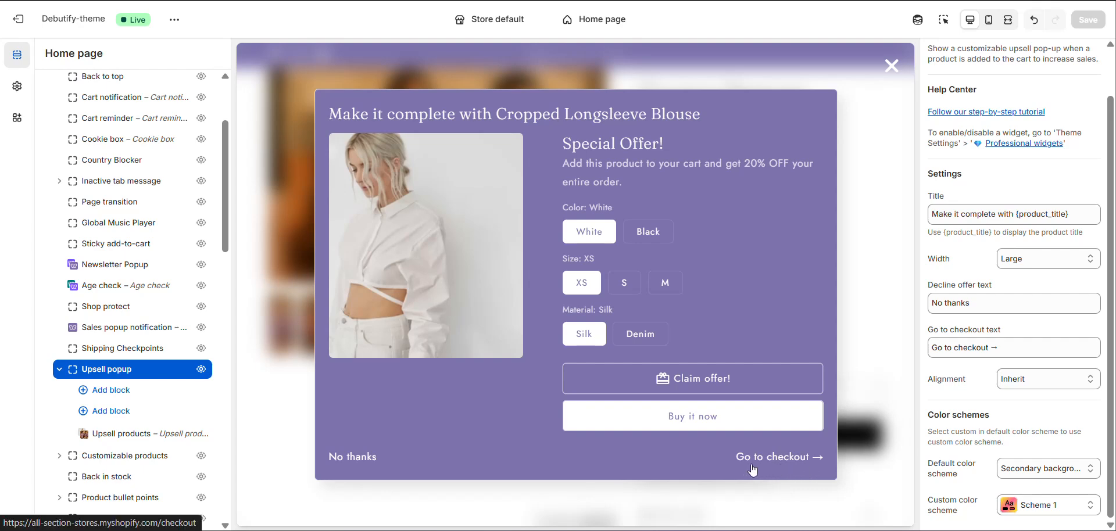
left_click(998, 384)
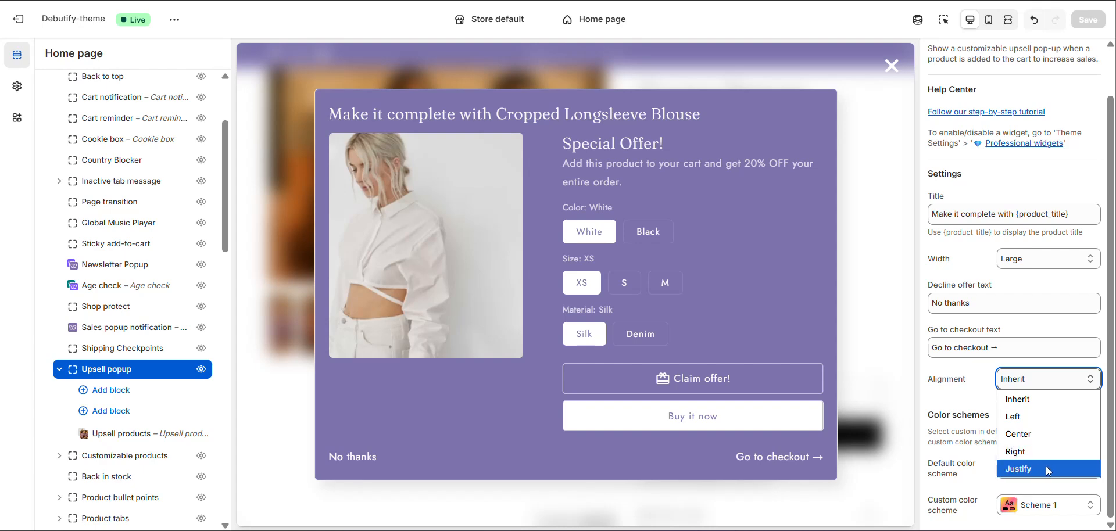
left_click(950, 457)
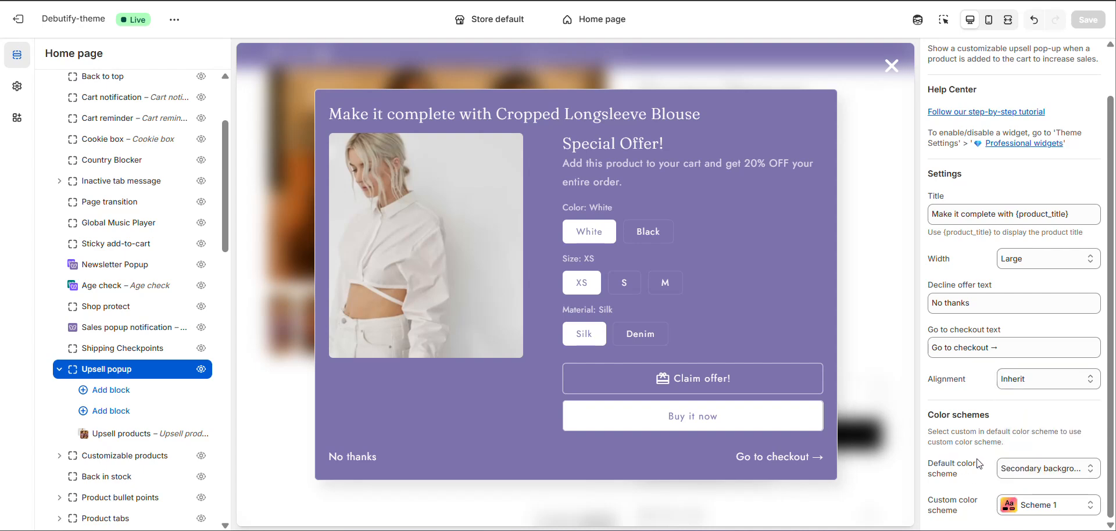
left_click(1040, 468)
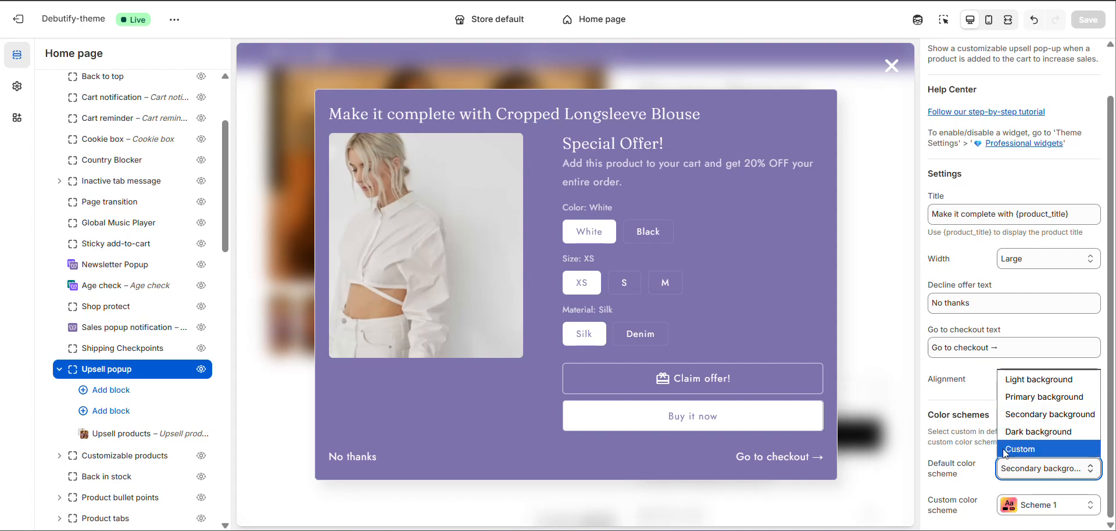
left_click(955, 453)
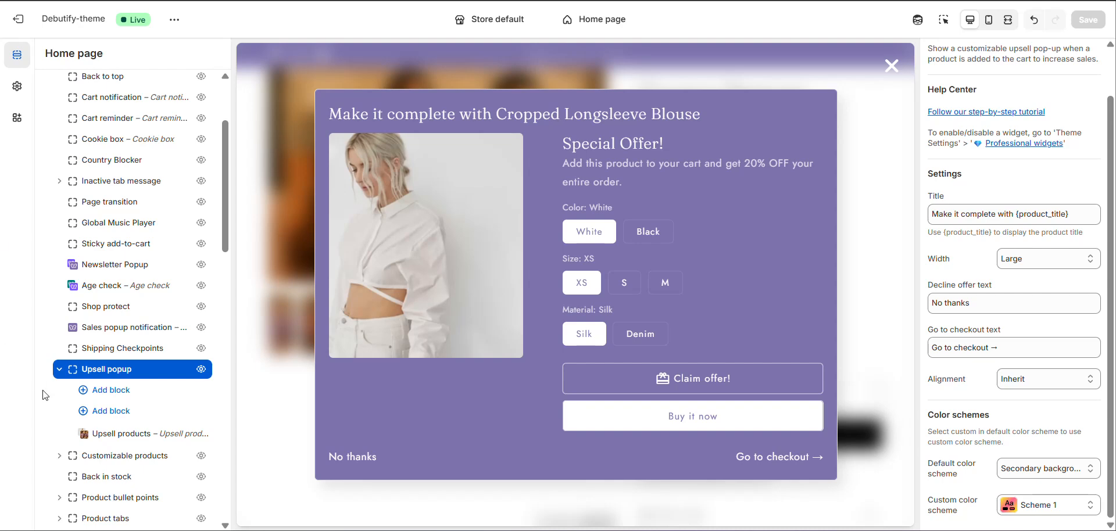
Review the Upsell products block's text, button, trigger, product offer and discount settings, including the available discount types.
left_click(116, 440)
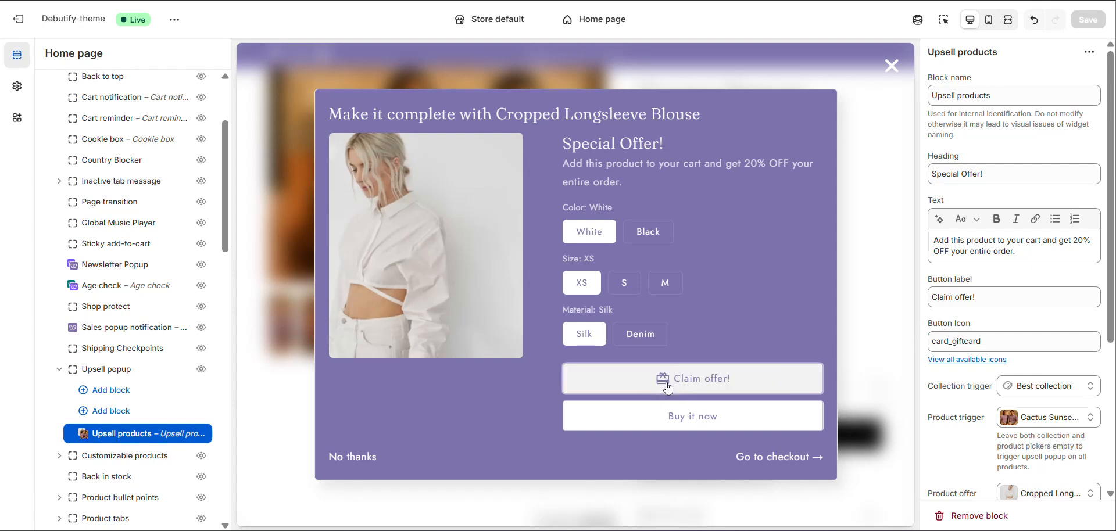
scroll(967, 352, "down", 3)
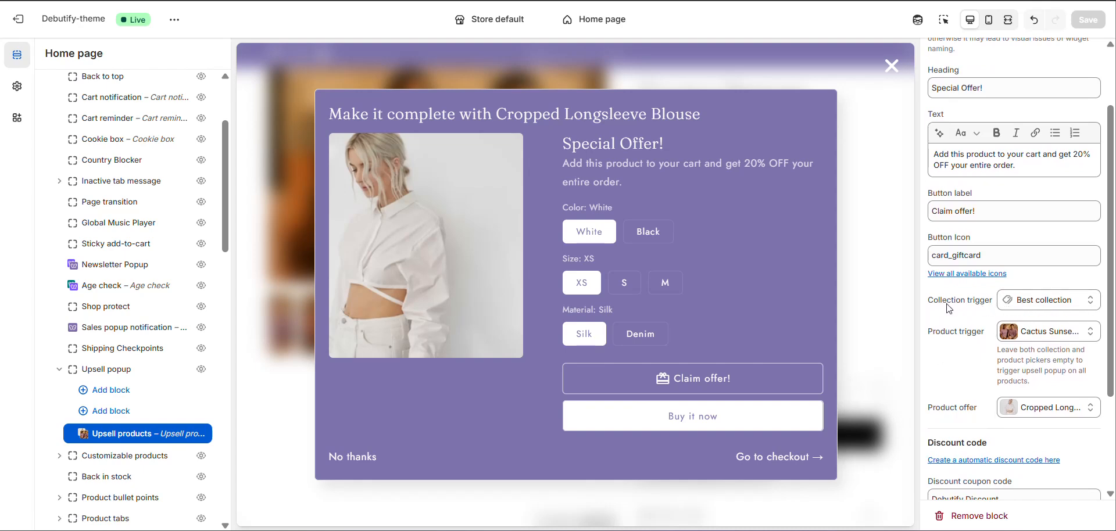
scroll(954, 306, "down", 3)
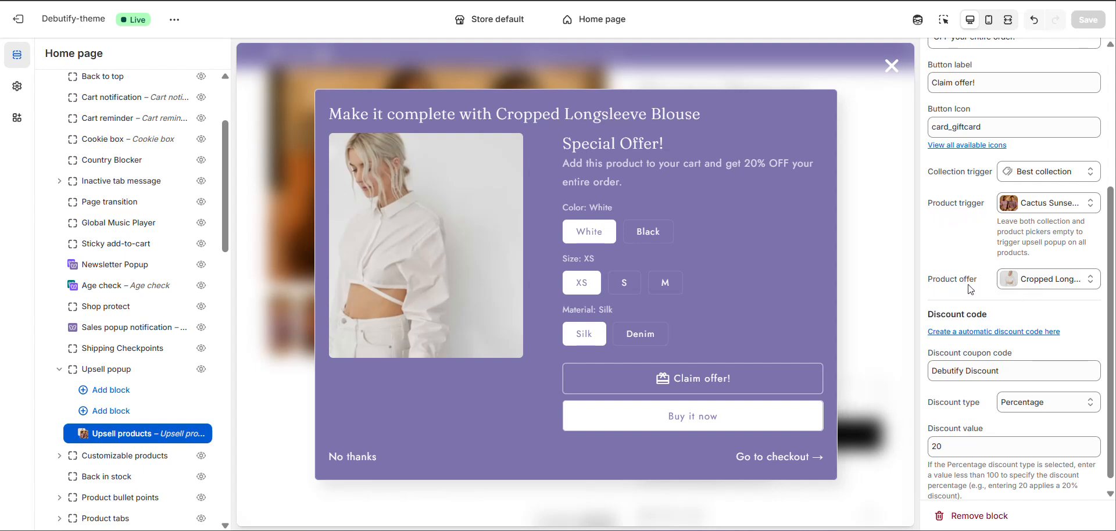
scroll(962, 282, "down", 1)
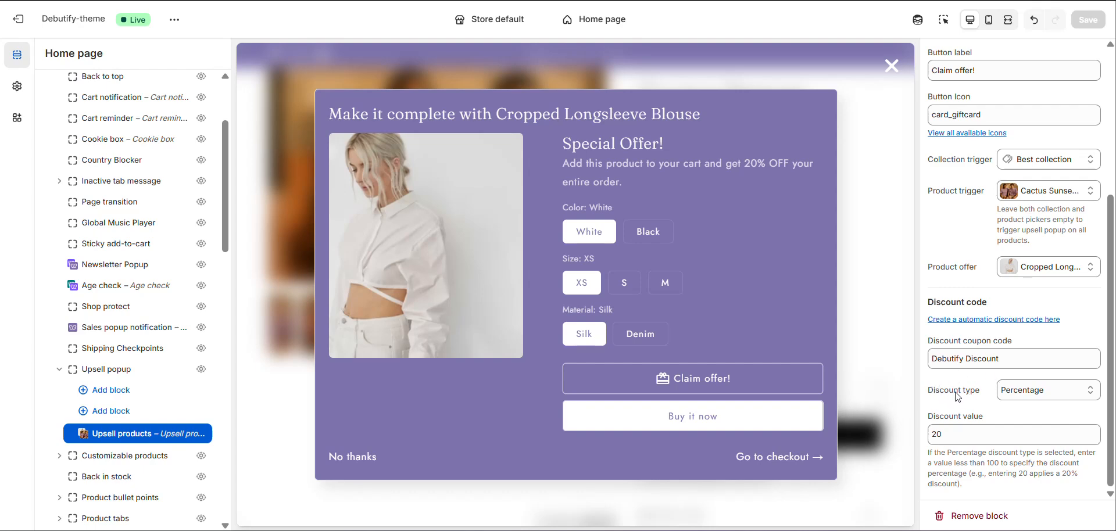
left_click(1028, 390)
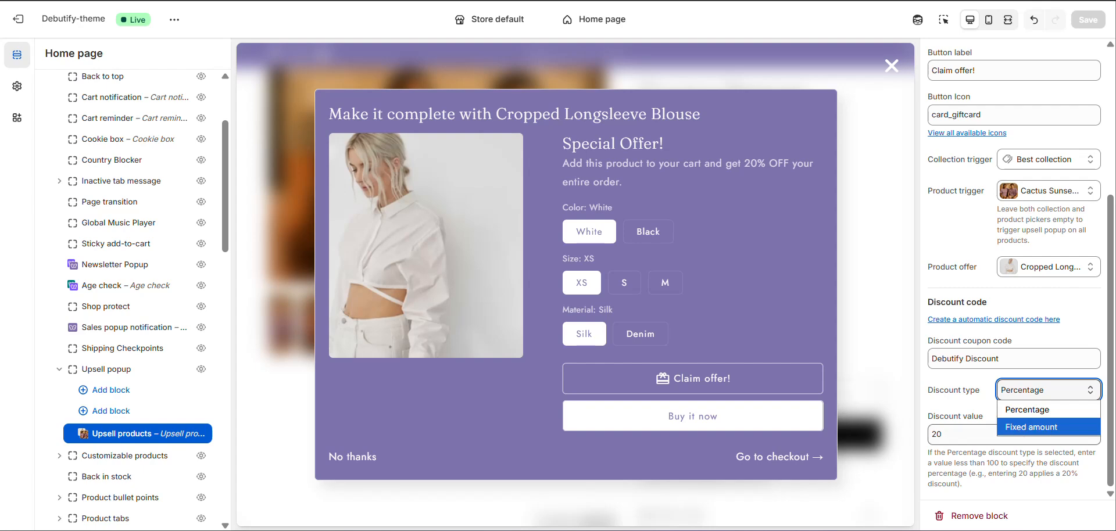
left_click(939, 427)
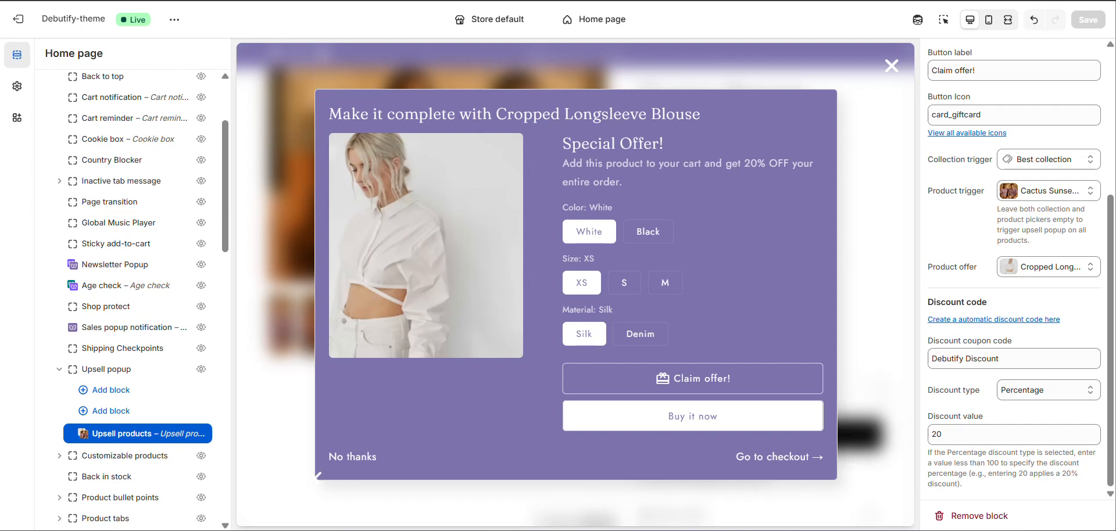
scroll(1097, 277, "up", 5)
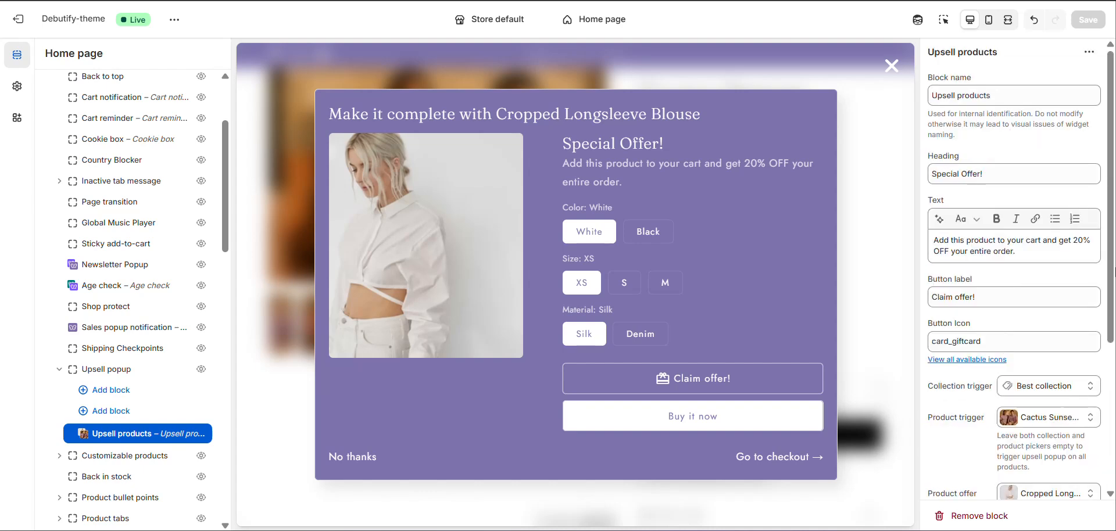
Go back to the parent Upsell popup widget and review its settings down to the color schemes.
left_click(135, 372)
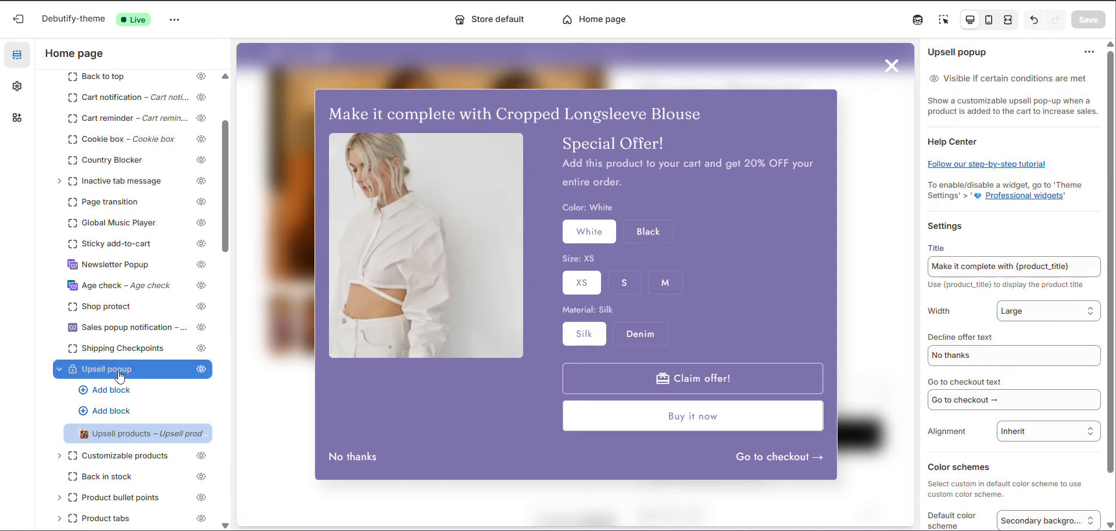
scroll(1000, 285, "down", 2)
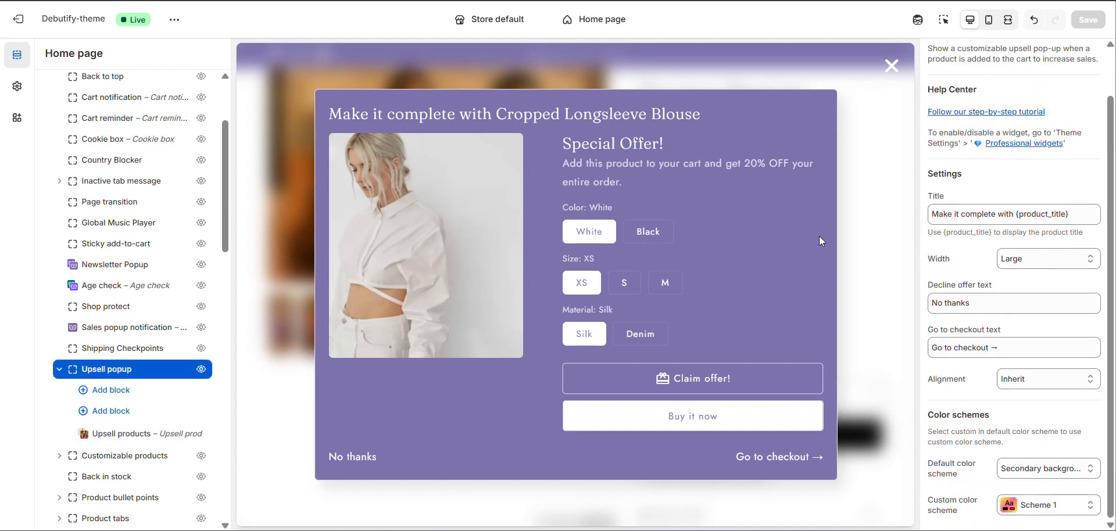